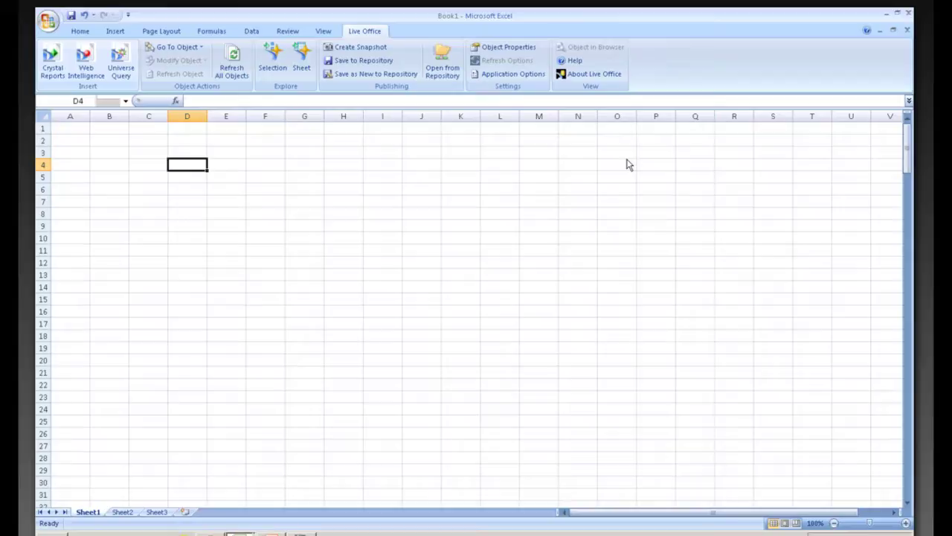
Select cell A1 as the insertion point for the Live Office universe query.
left_click(86, 129)
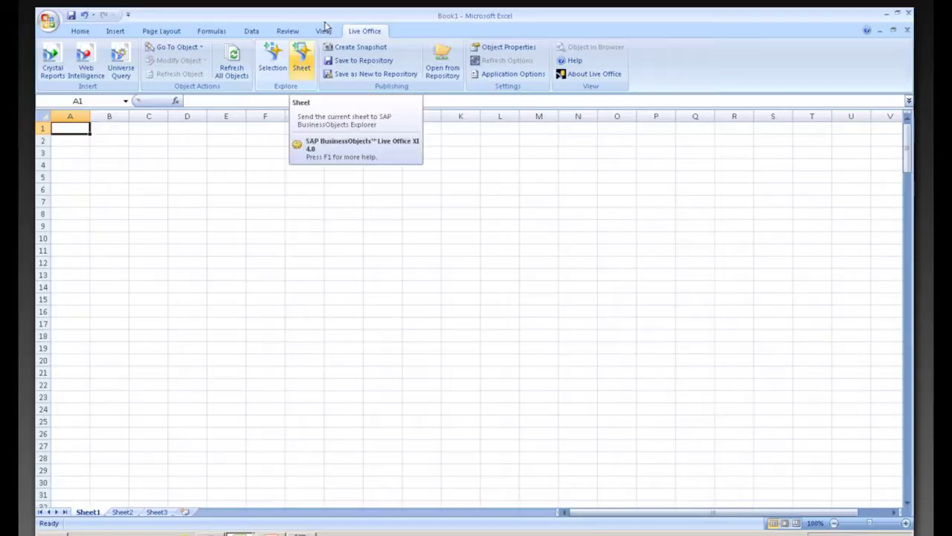
Start a new universe query based on the WN Sales universe.
left_click(122, 66)
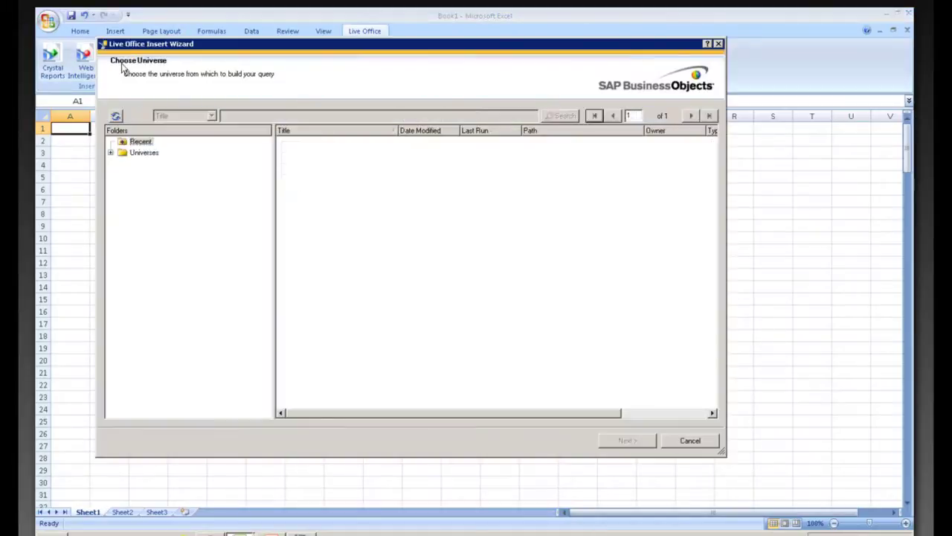
left_click(316, 153)
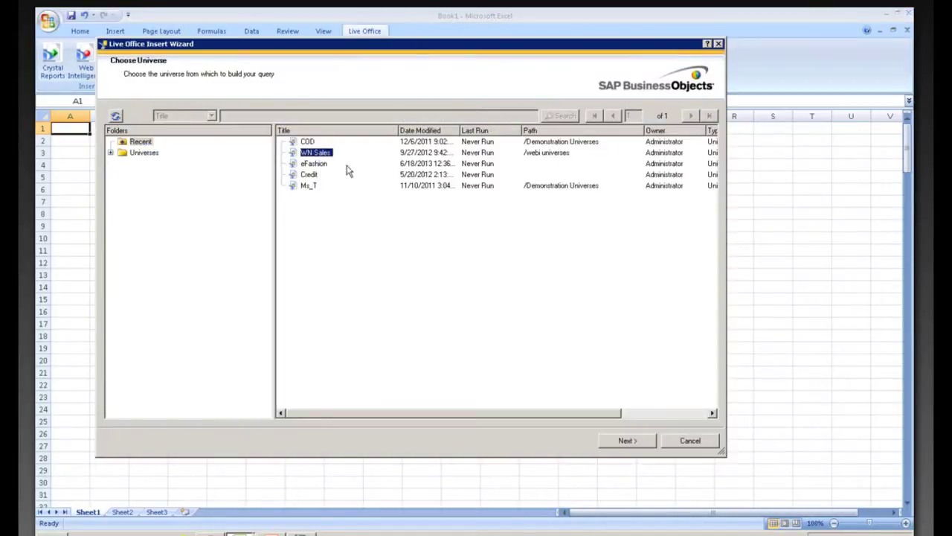
left_click(626, 441)
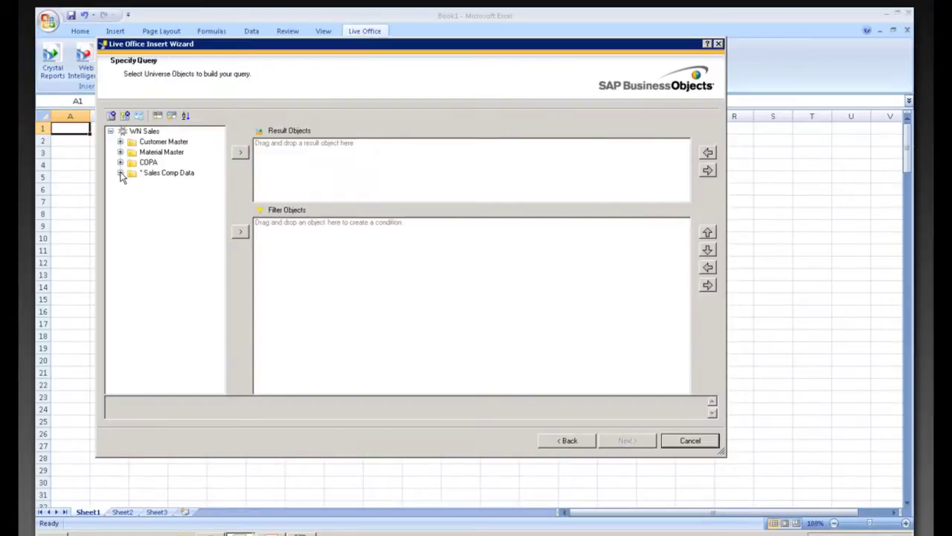
Add Customer Name and State from Customer Master to the query results.
left_click(120, 173)
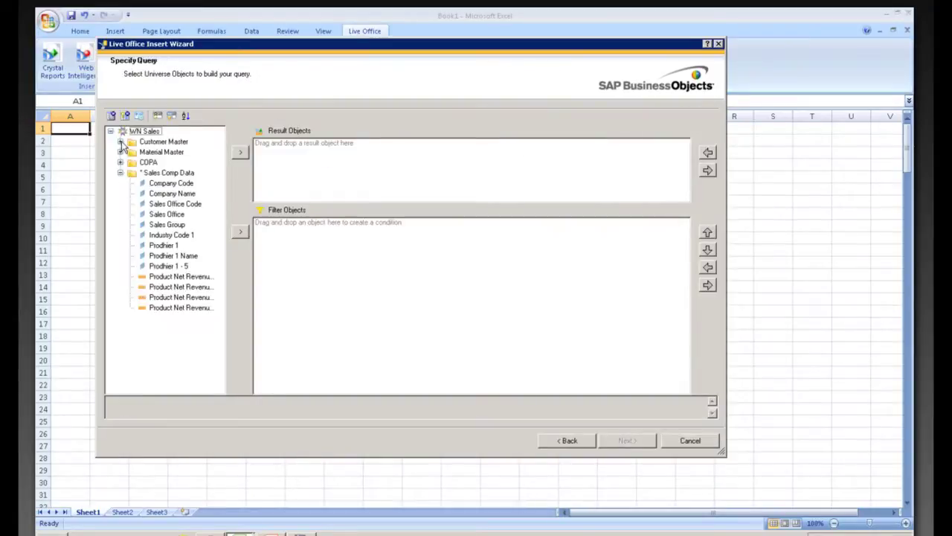
left_click(121, 142)
double_click(172, 152)
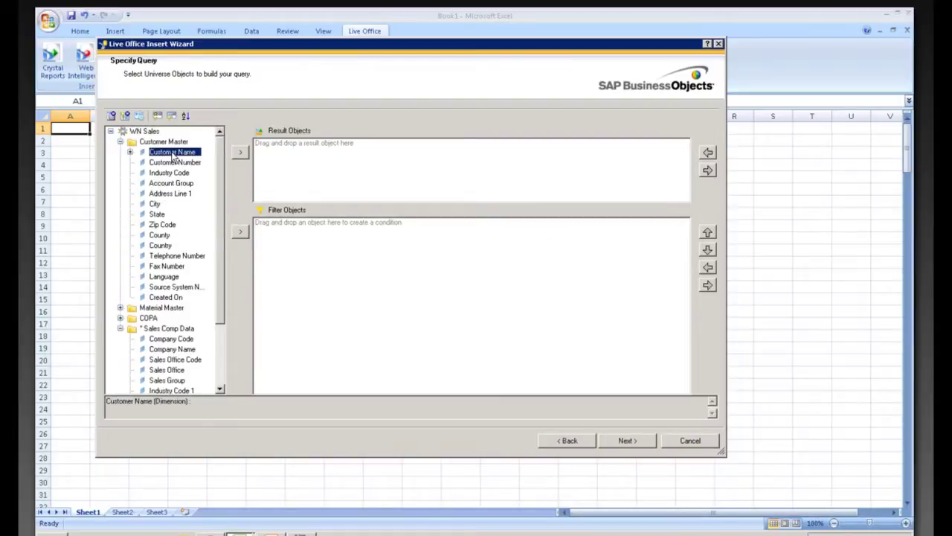
double_click(157, 214)
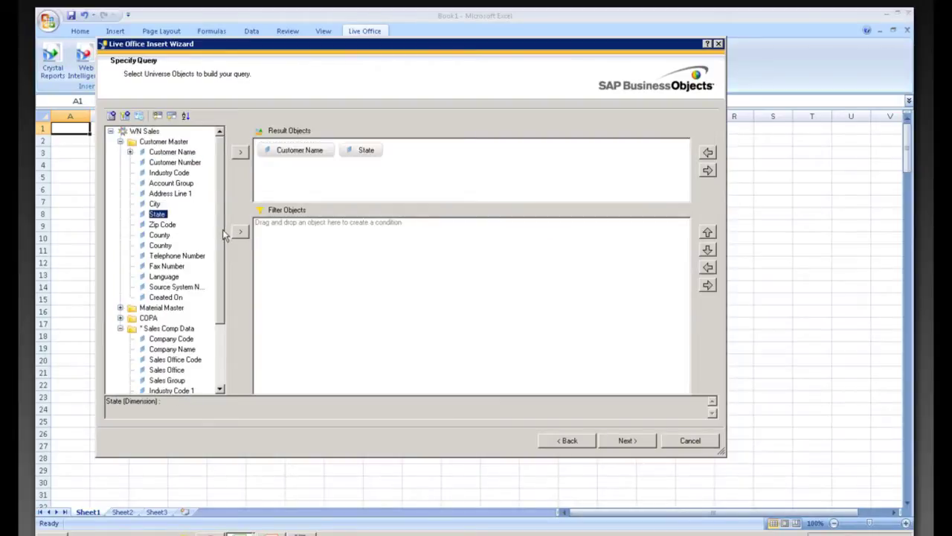
Add the four Product Net Revenue Q1–Q4 measures and insert the query data into the sheet.
scroll(215, 298, "down", 3)
left_click(179, 349)
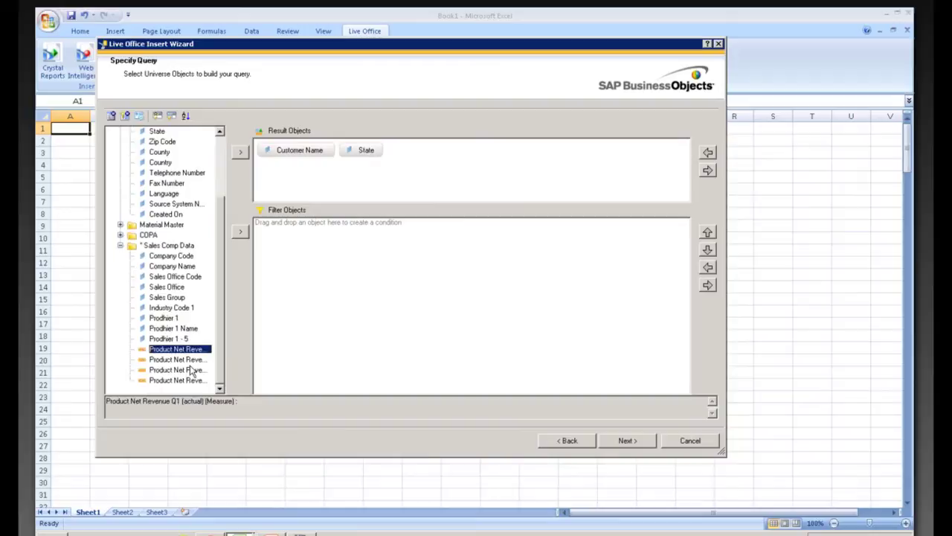
left_click(189, 381, "shift")
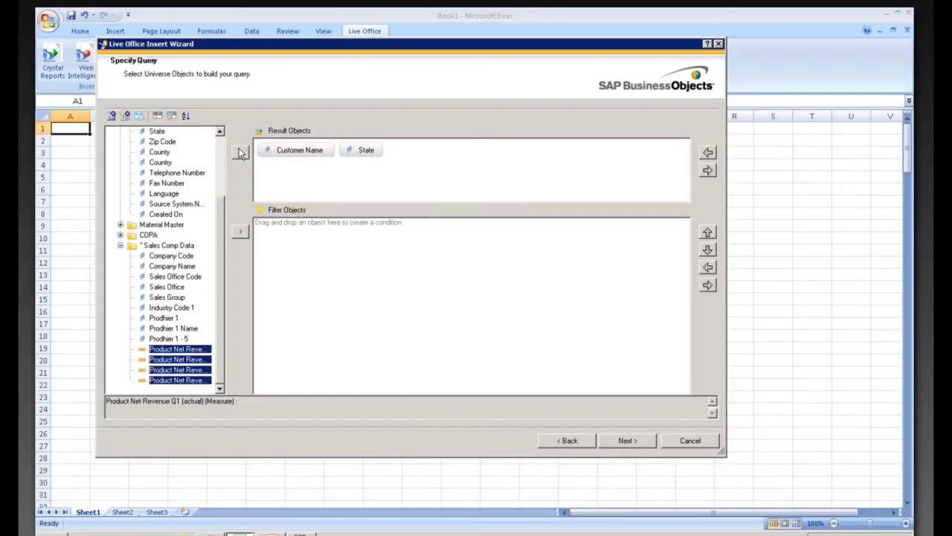
left_click(240, 152)
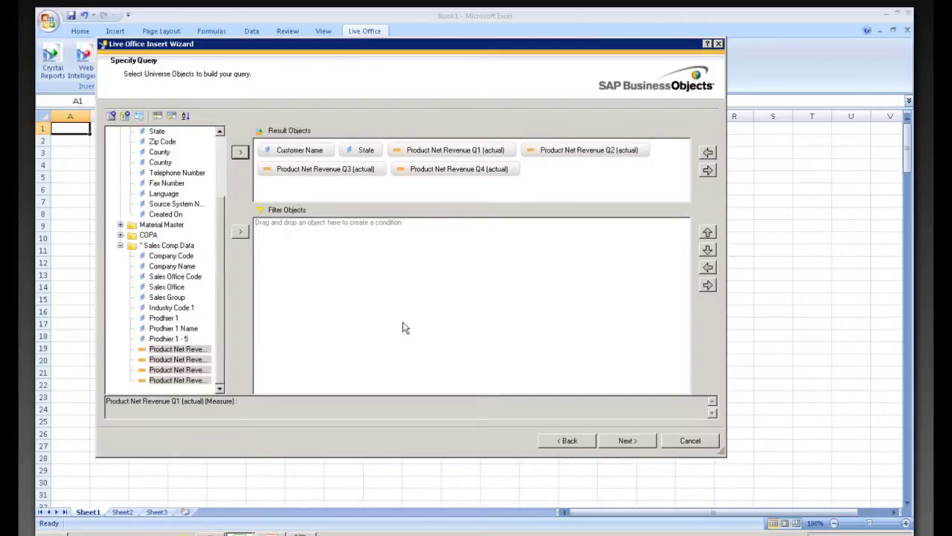
left_click(625, 440)
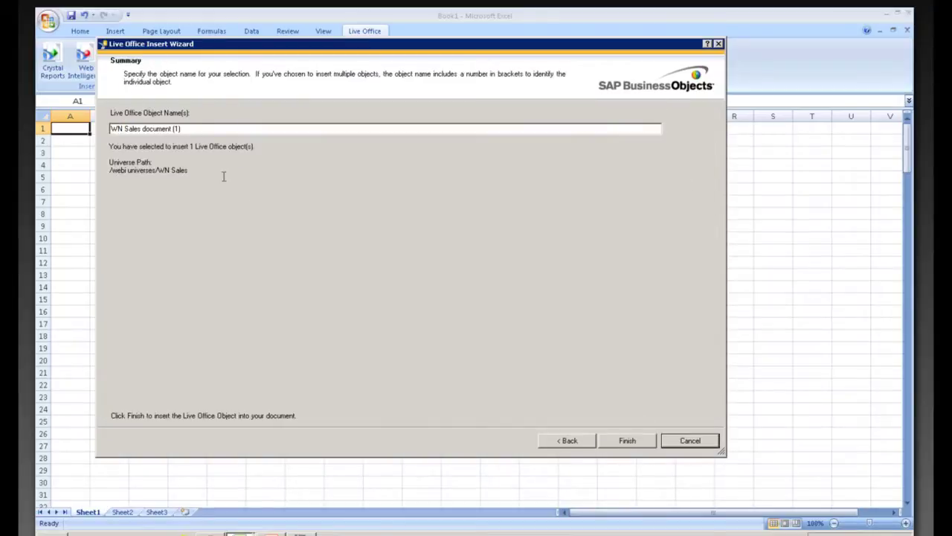
left_click(629, 440)
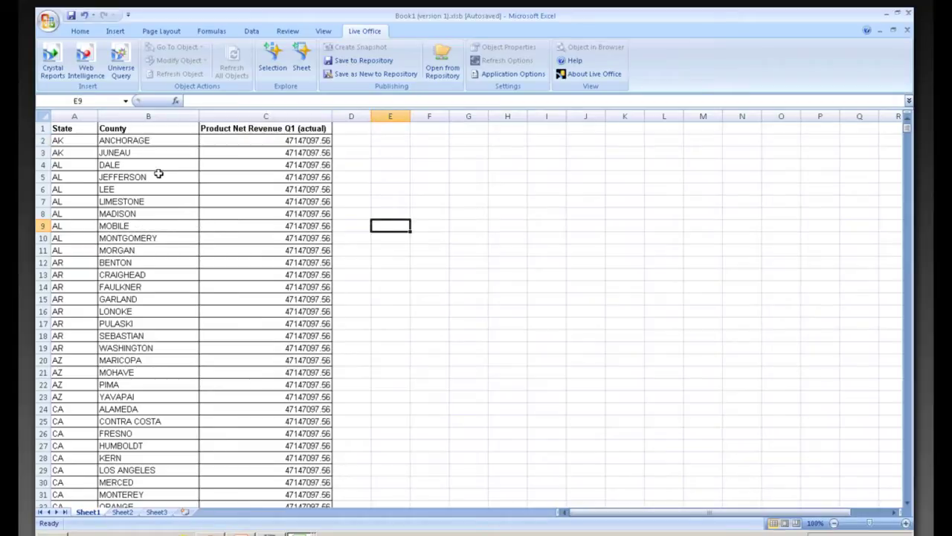
Make the revenue values in C2:C30 bold and Currency-formatted, e.g. $47,147,097.56.
left_click_drag(252, 140, 281, 483)
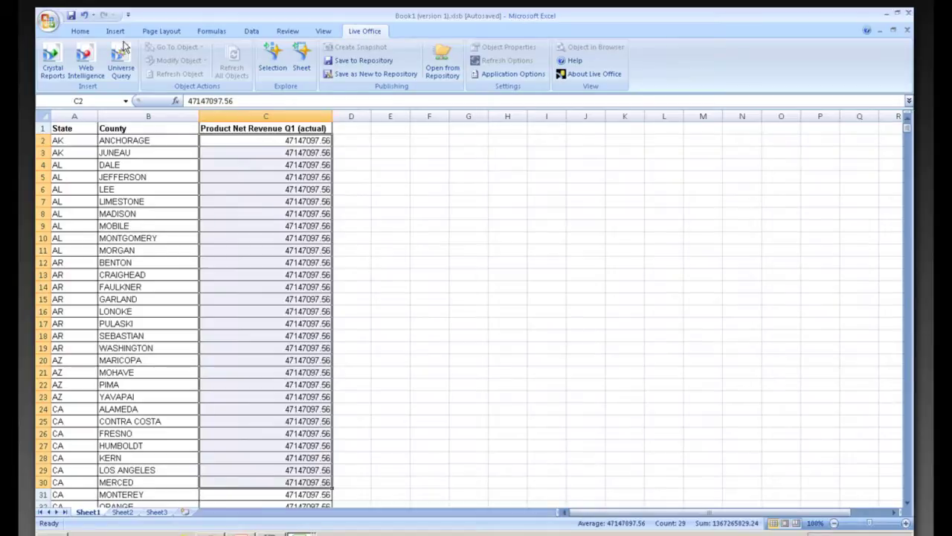
left_click(80, 31)
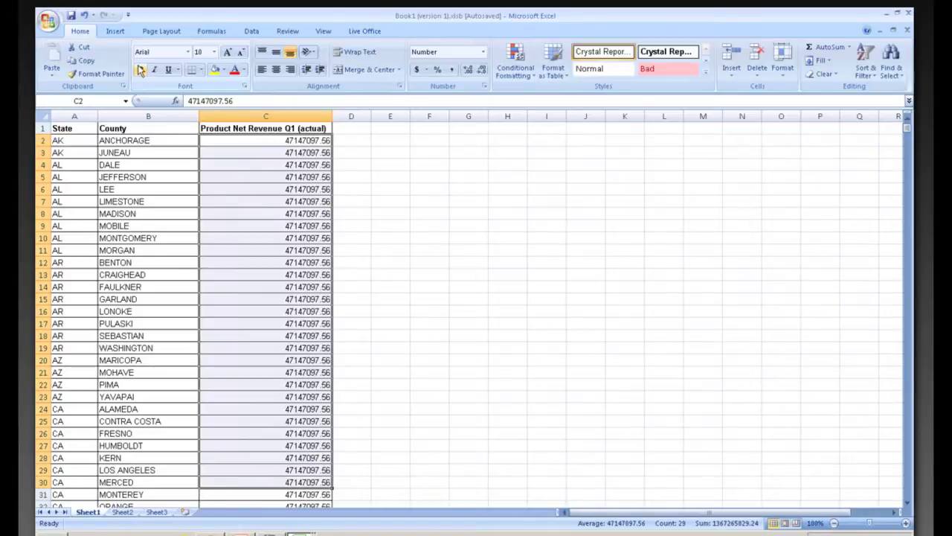
left_click(141, 70)
left_click(483, 51)
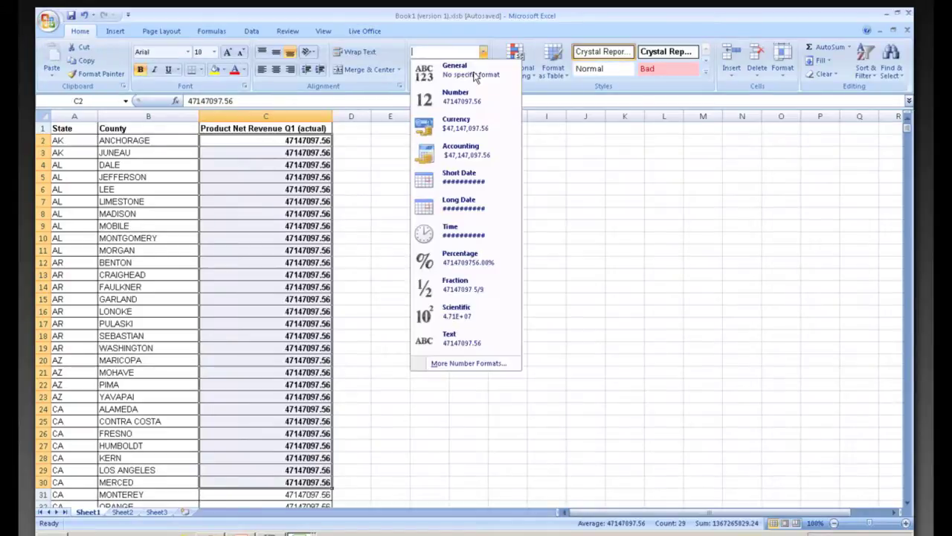
left_click(476, 126)
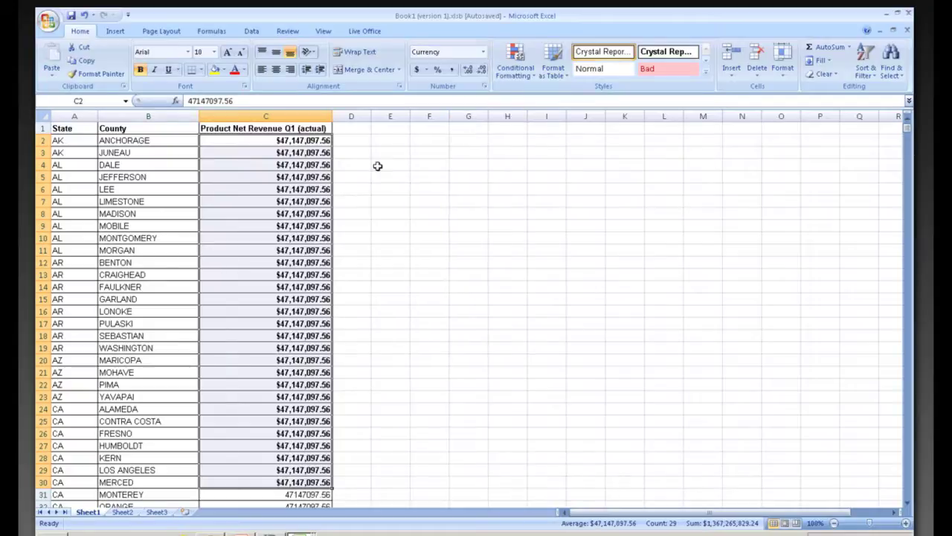
left_click(365, 31)
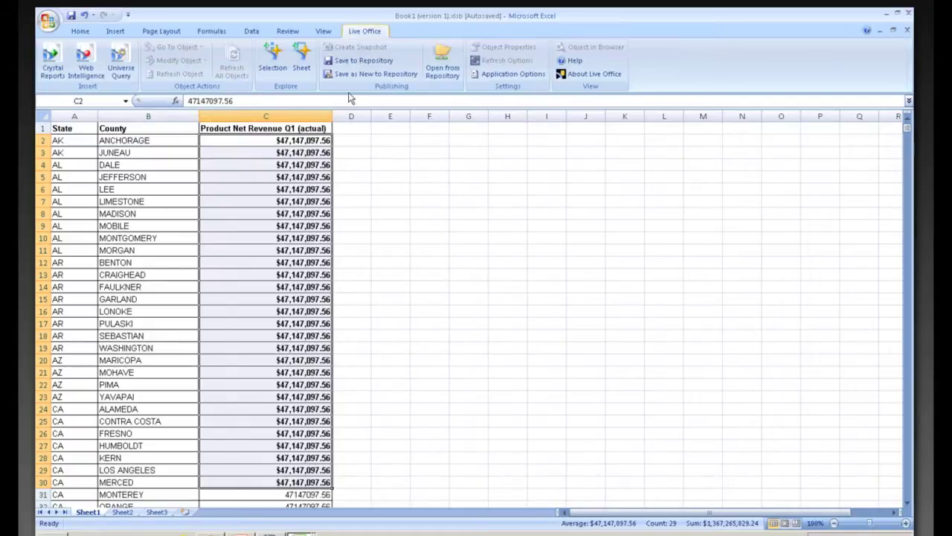
left_click(458, 140)
key("ctrl+Home")
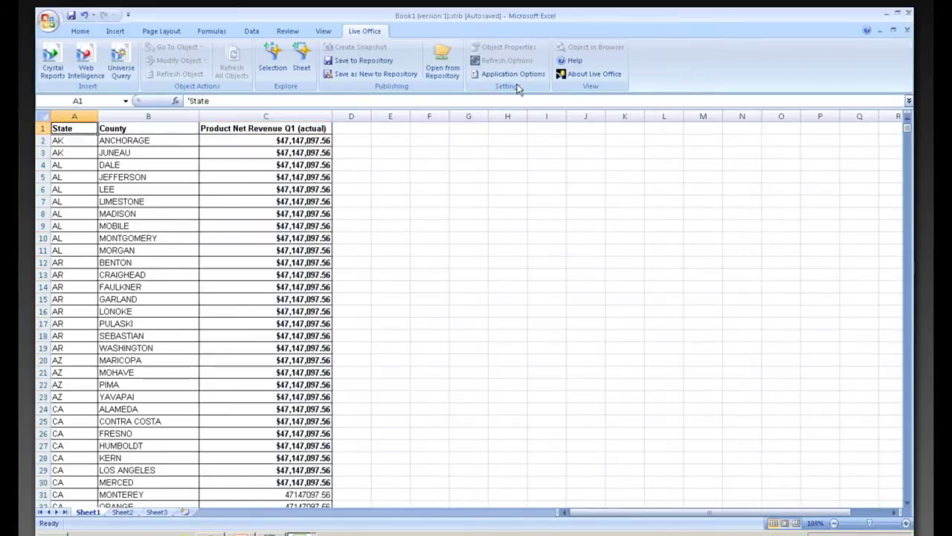
left_click(522, 75)
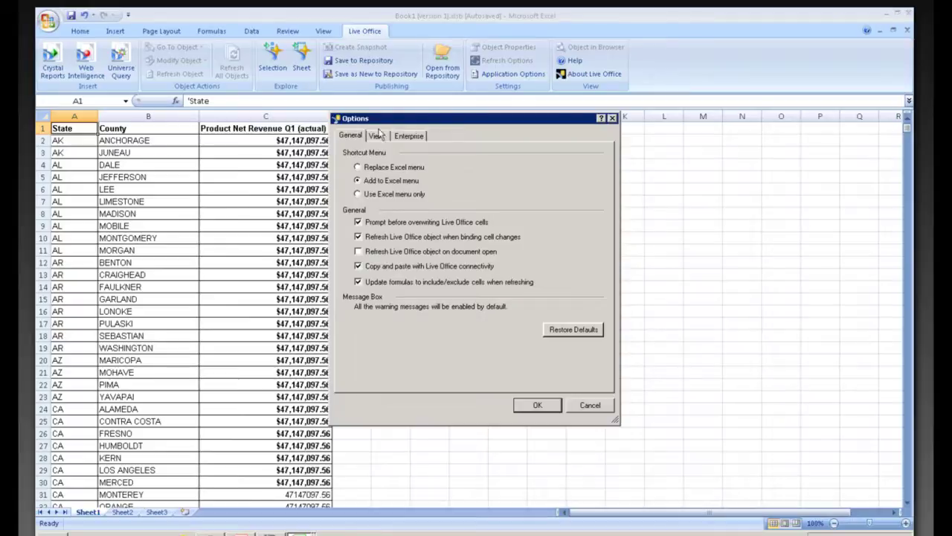
left_click(377, 136)
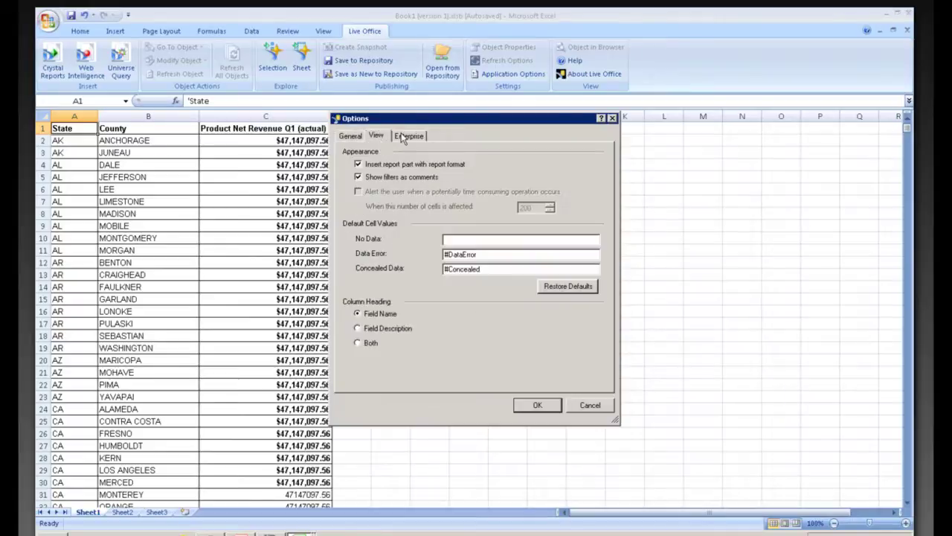
left_click(404, 137)
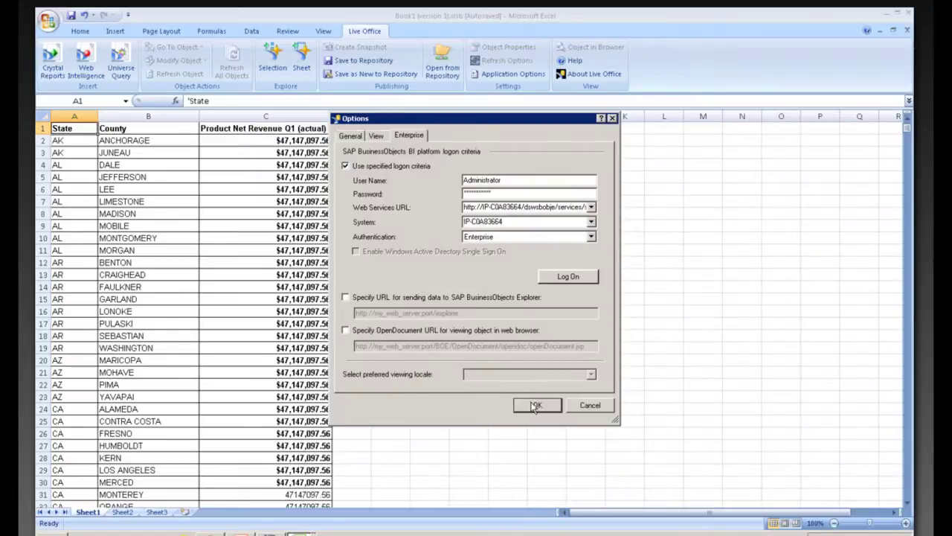
left_click(588, 405)
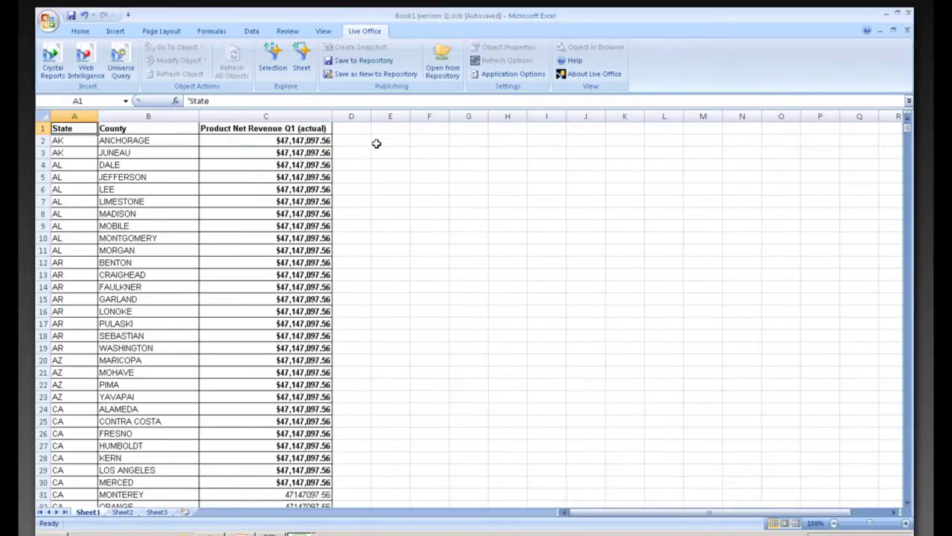
Widen column A, which holds the State codes, to about 135 pixels.
left_click(116, 128)
left_click(45, 117)
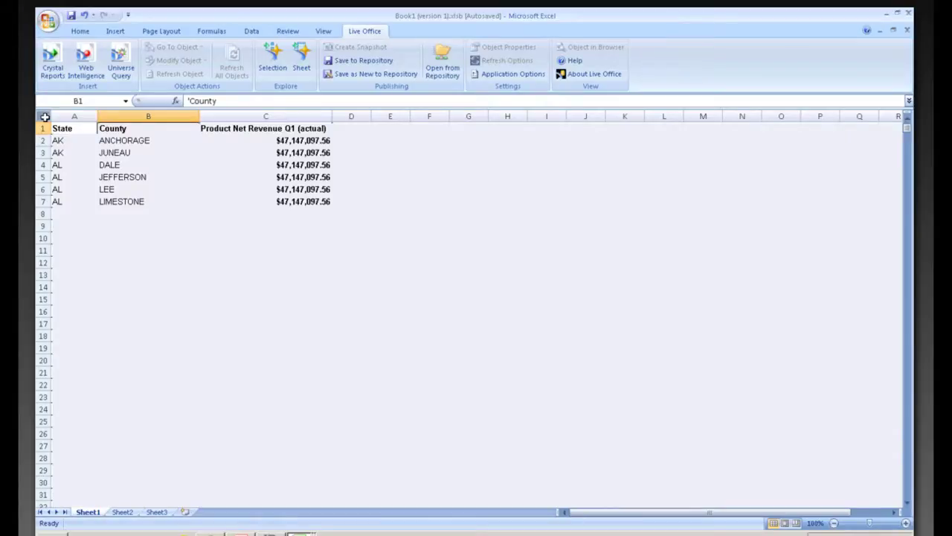
left_click(86, 128)
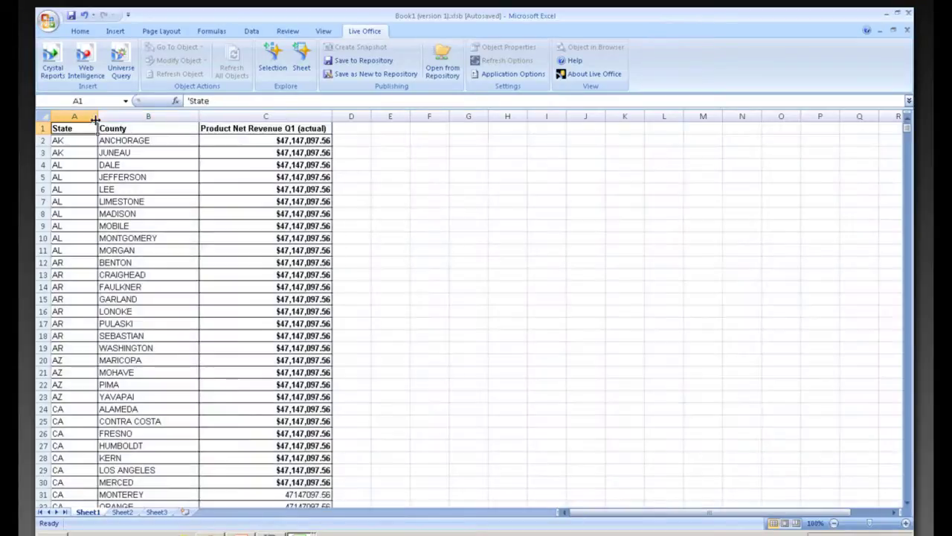
left_click_drag(95, 120, 96, 120)
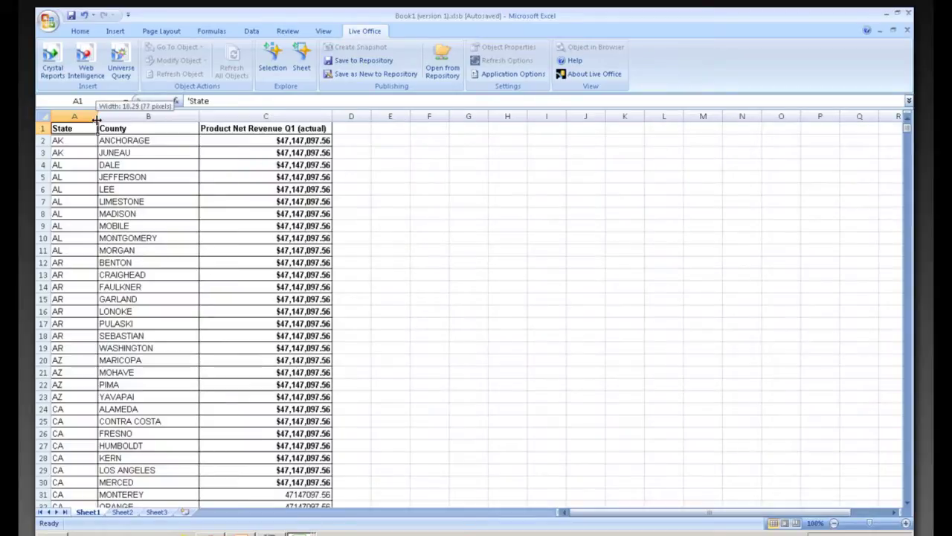
left_click_drag(96, 119, 96, 120)
left_click_drag(96, 119, 151, 119)
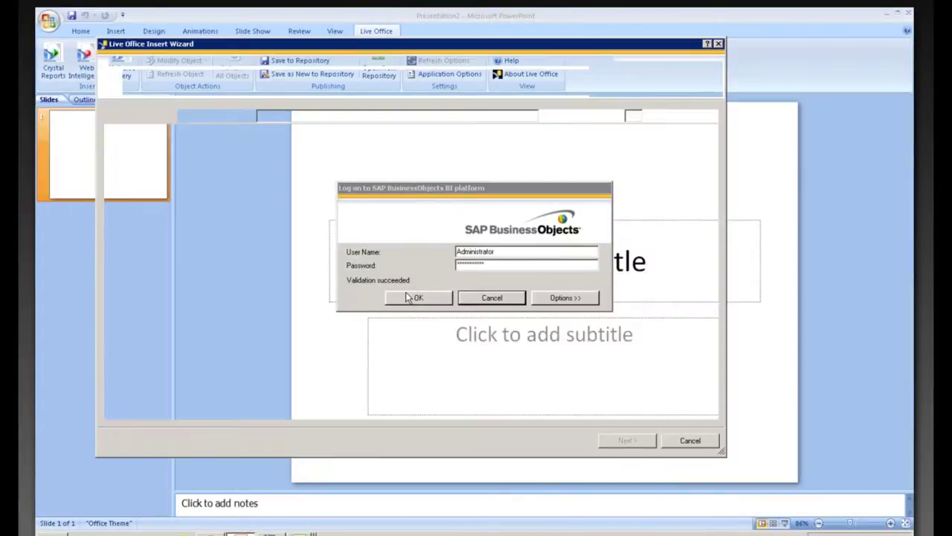
Log on and pick the Report 5 bubble chart and both Report 2 pie charts for insertion.
left_click(415, 298)
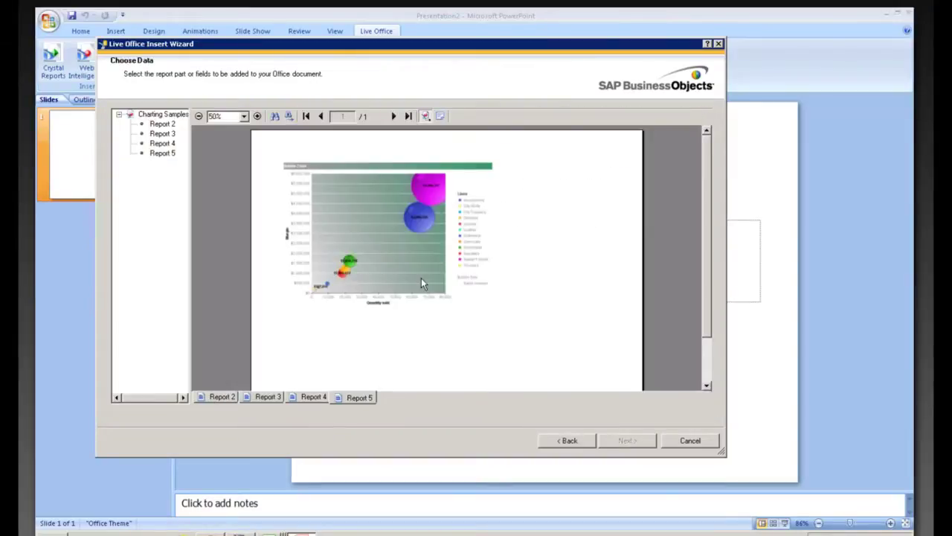
left_click(386, 225)
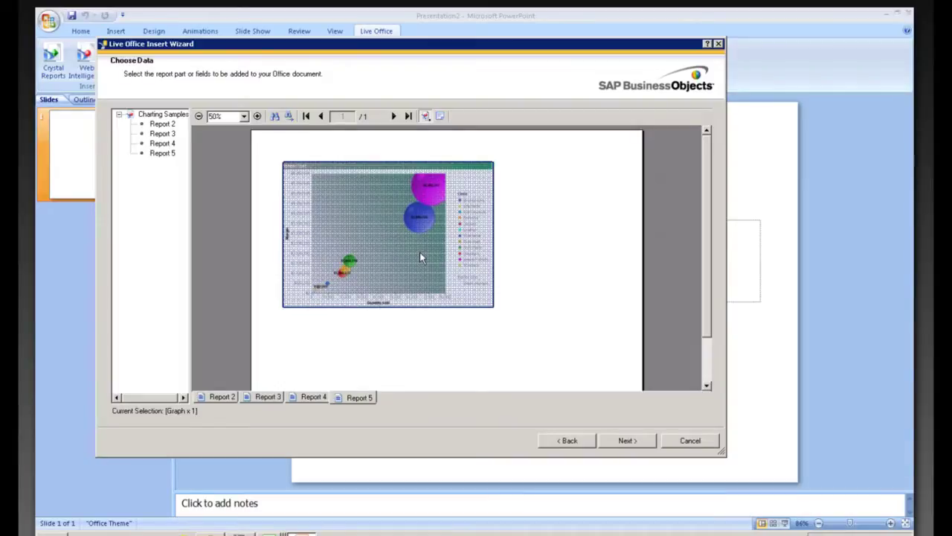
left_click(224, 399)
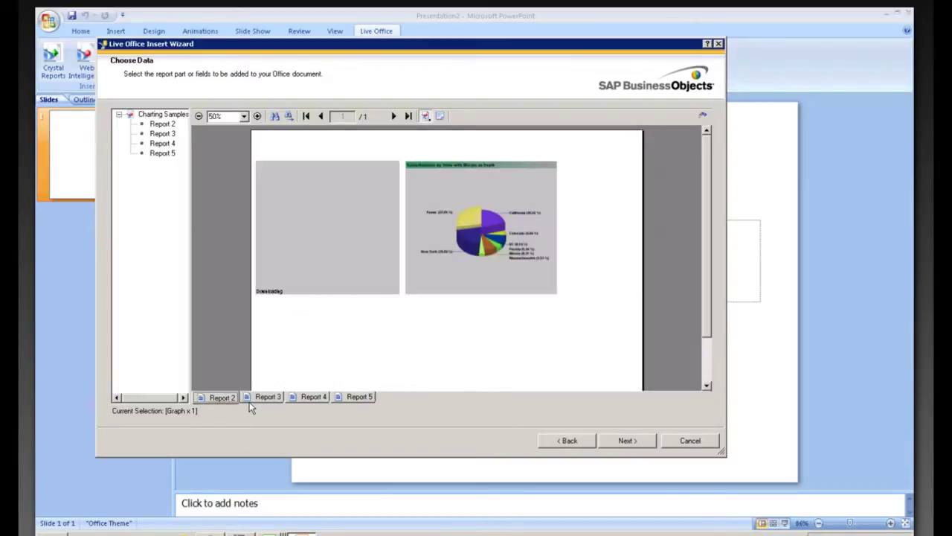
left_click(357, 246)
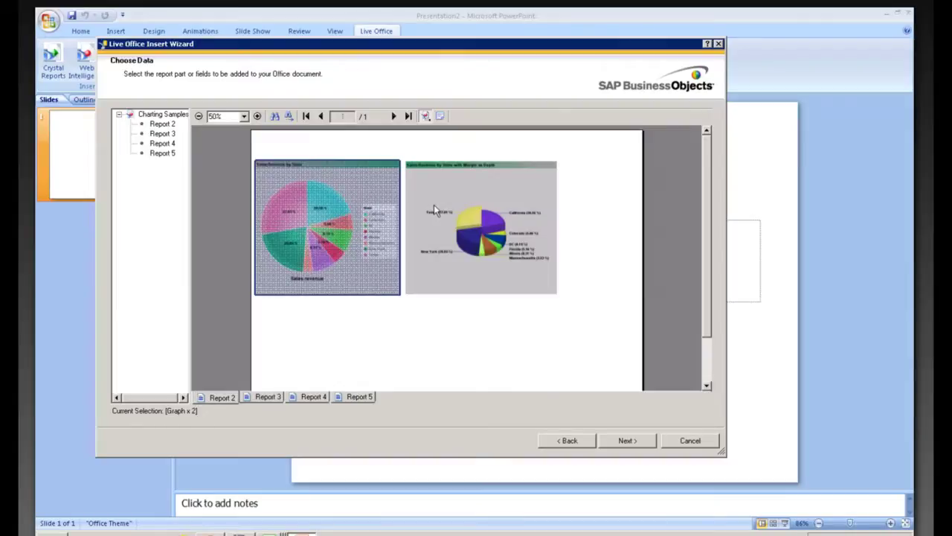
left_click(434, 204)
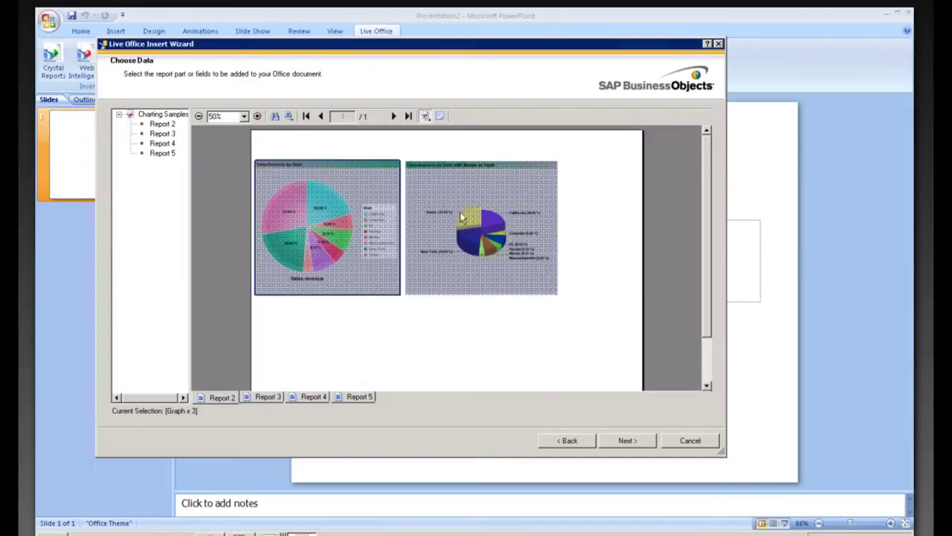
left_click(627, 441)
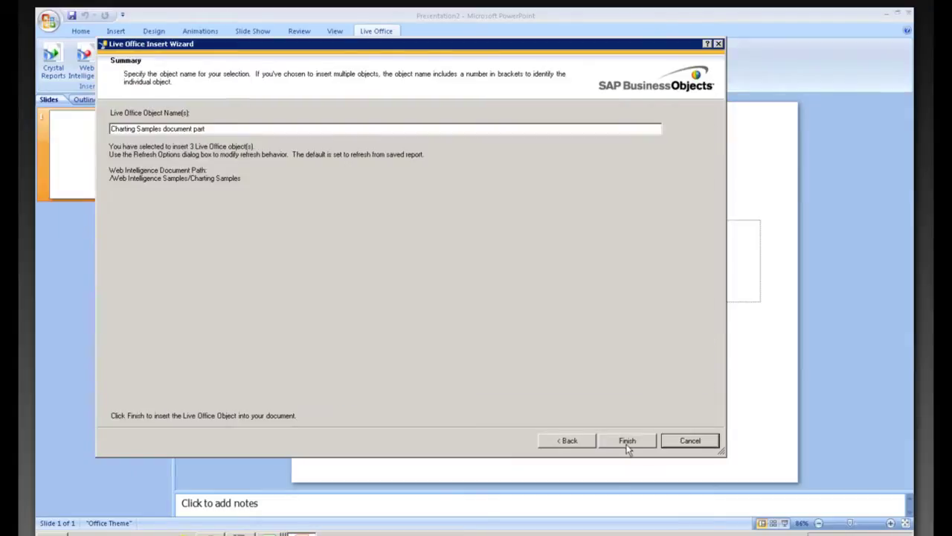
left_click(628, 443)
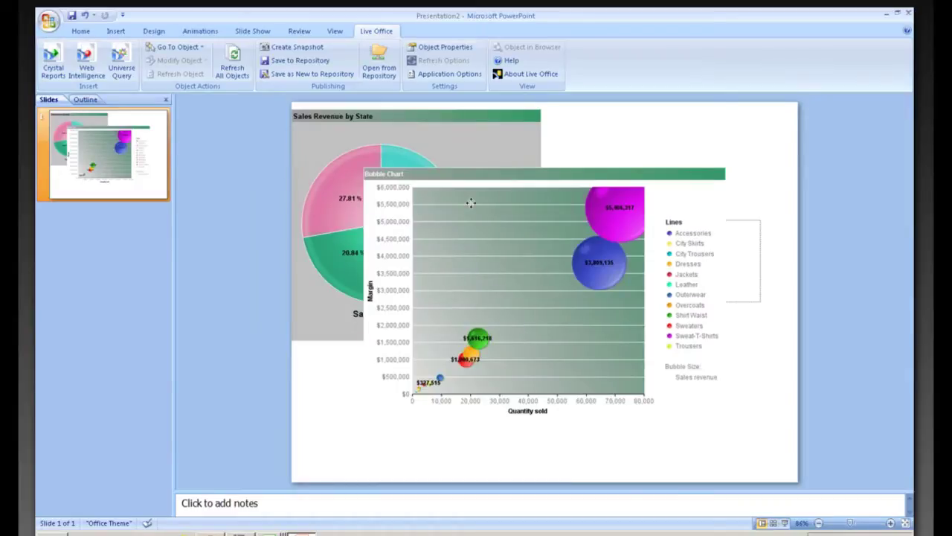
Select the inserted bubble chart on the slide.
left_click(470, 202)
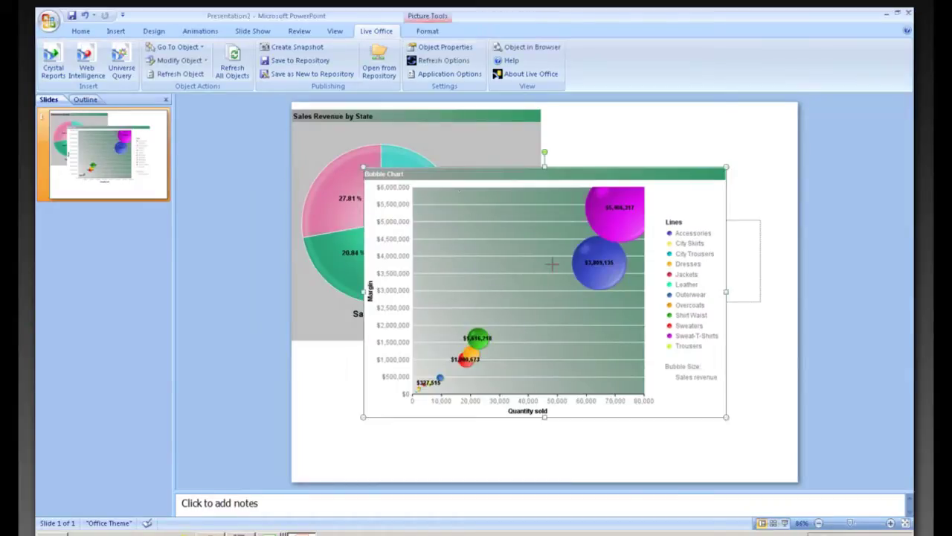